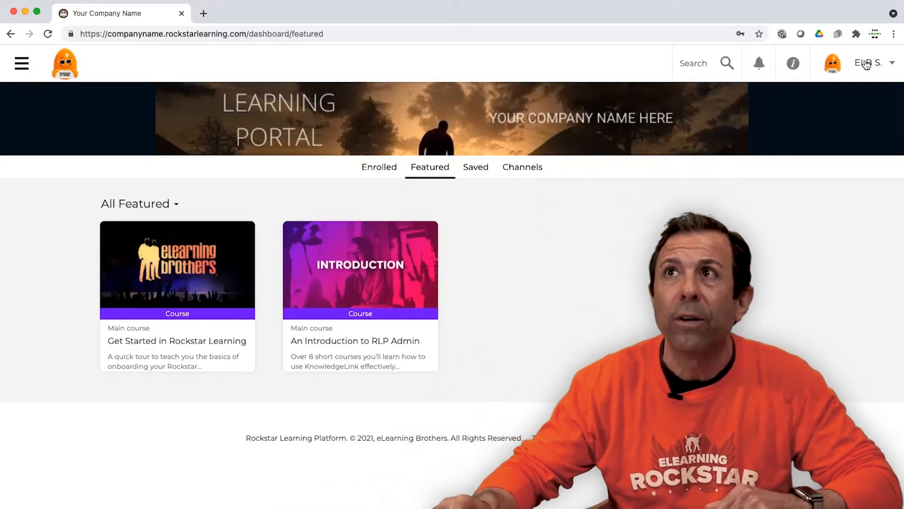
Step: Switch to content administration and open Your First Channel to show the sessions it contains
left_click(866, 62)
left_click(850, 136)
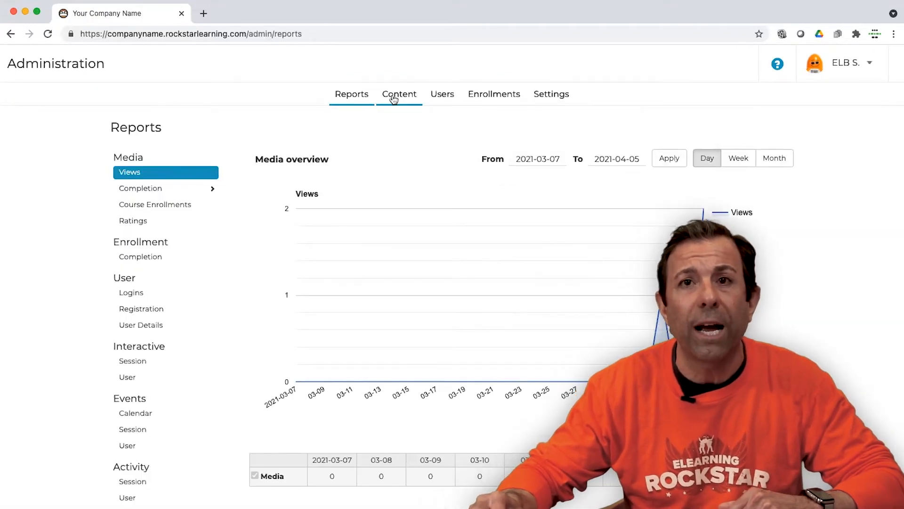
left_click(394, 97)
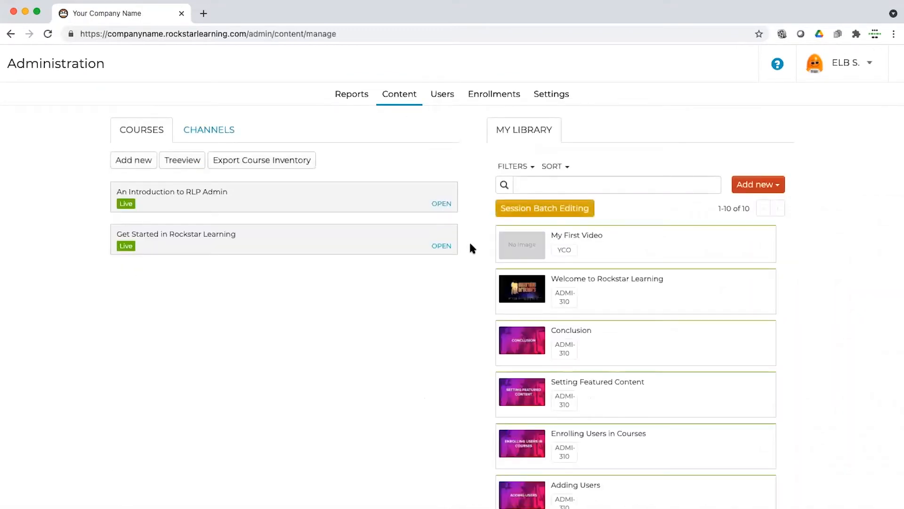
left_click(209, 129)
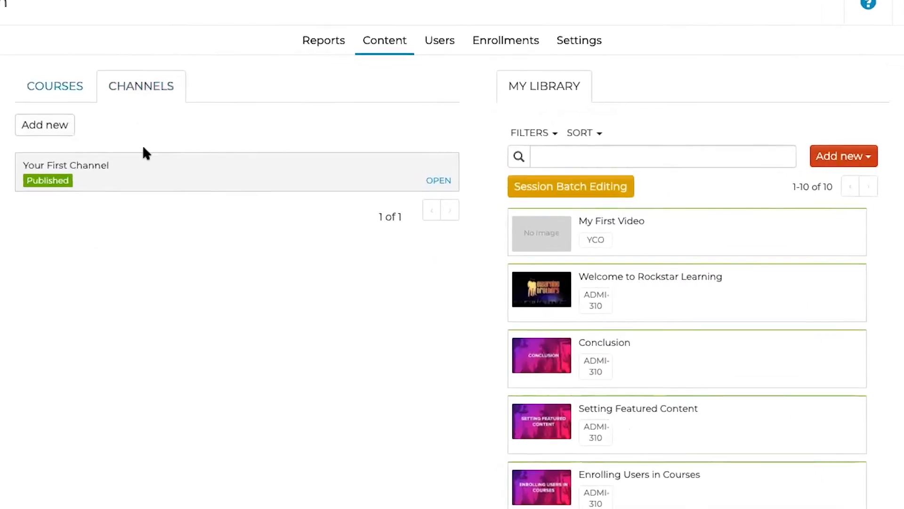
left_click(431, 184)
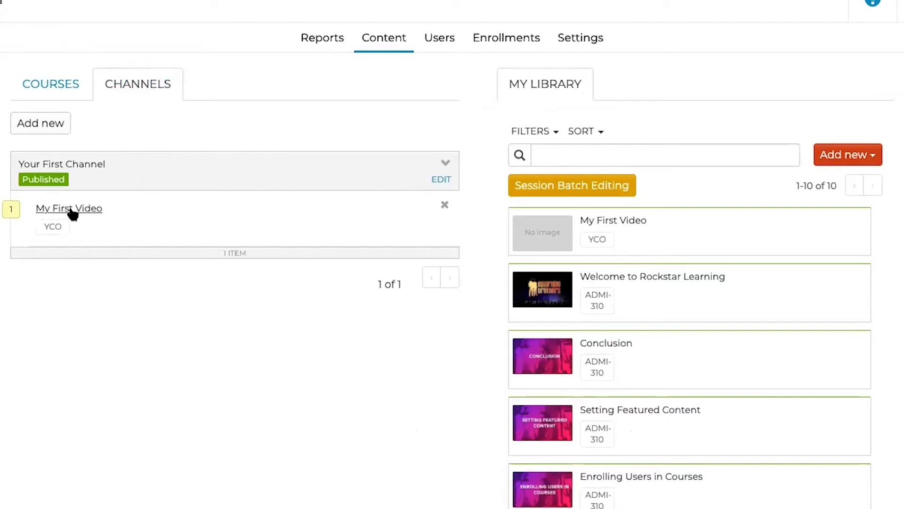
Step: Edit the My First Video session in the library and upload the "First Video Ever" image, uncropped, as its thumbnail
left_click(633, 222)
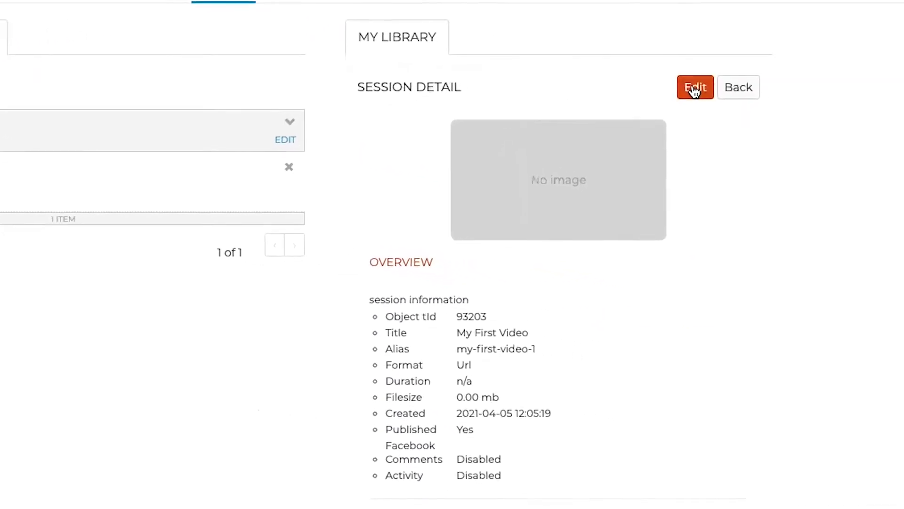
left_click(674, 81)
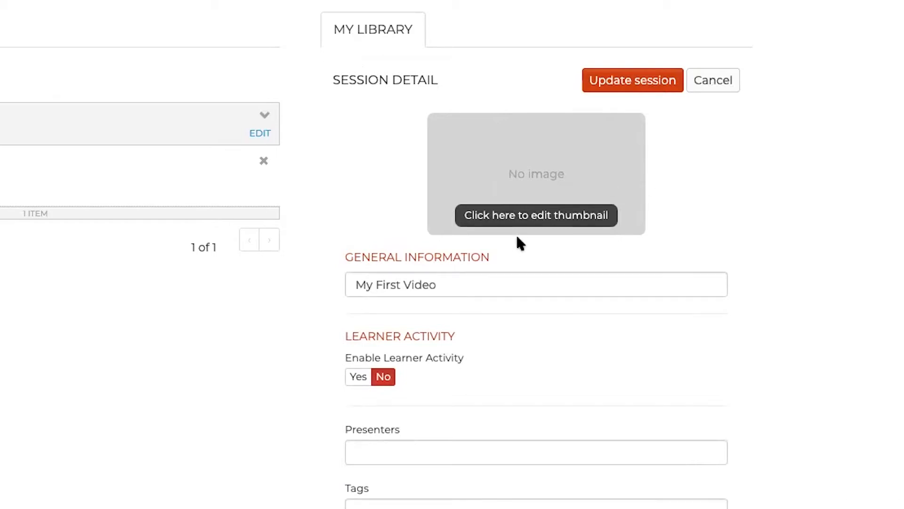
left_click(523, 216)
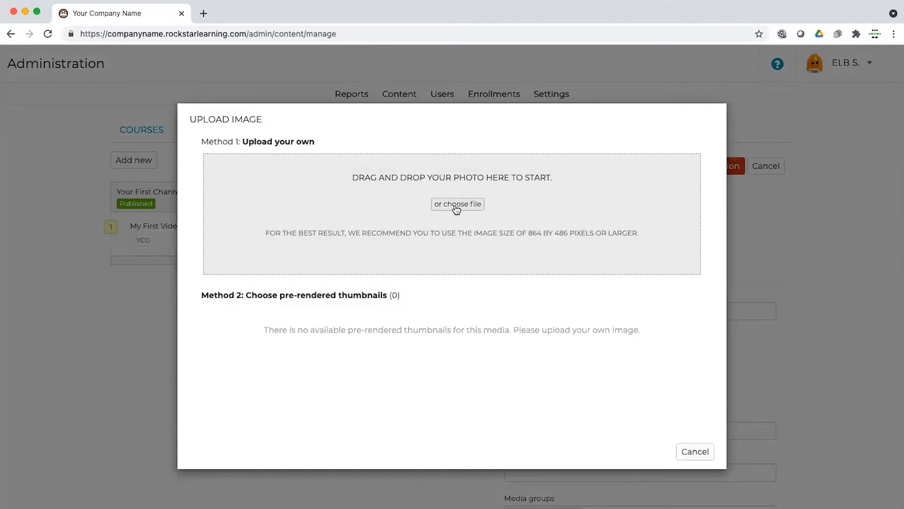
left_click(456, 207)
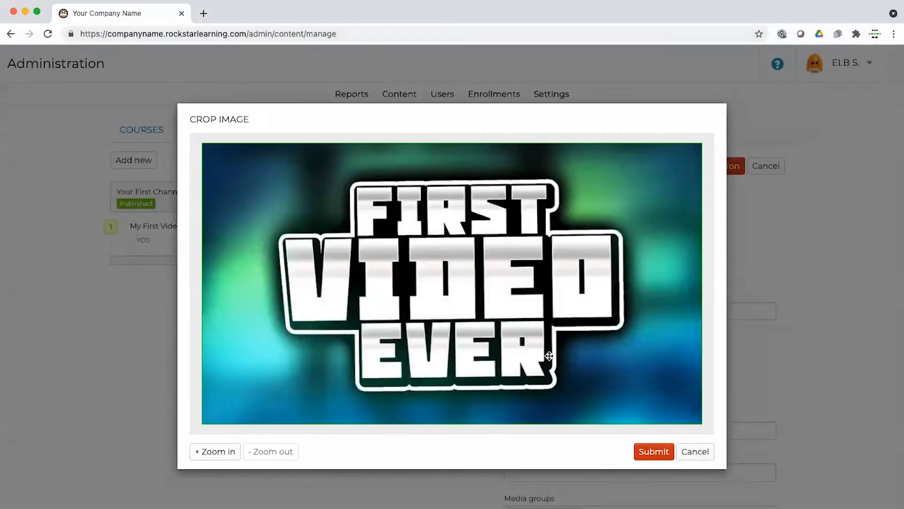
left_click(652, 453)
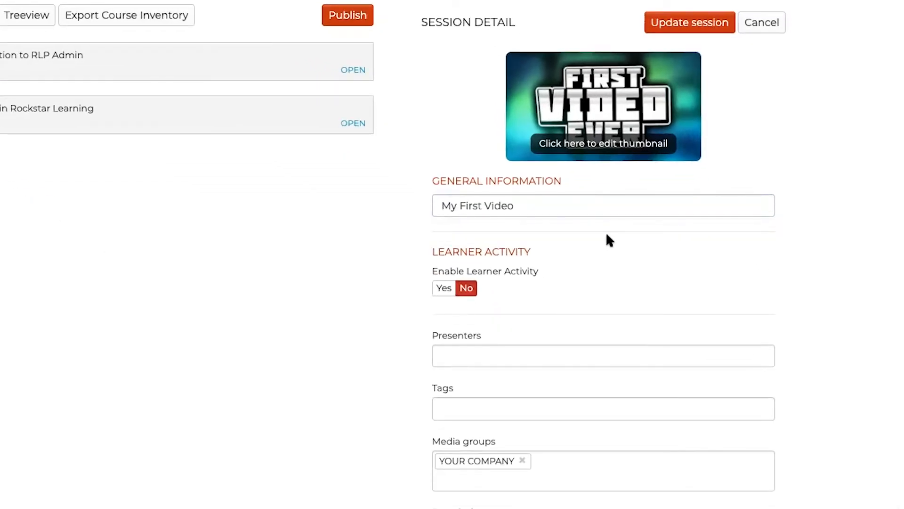
Step: Enter the presenter's full name for the My First Video session and add the tag "Demo"
scroll(582, 265, "down", 2)
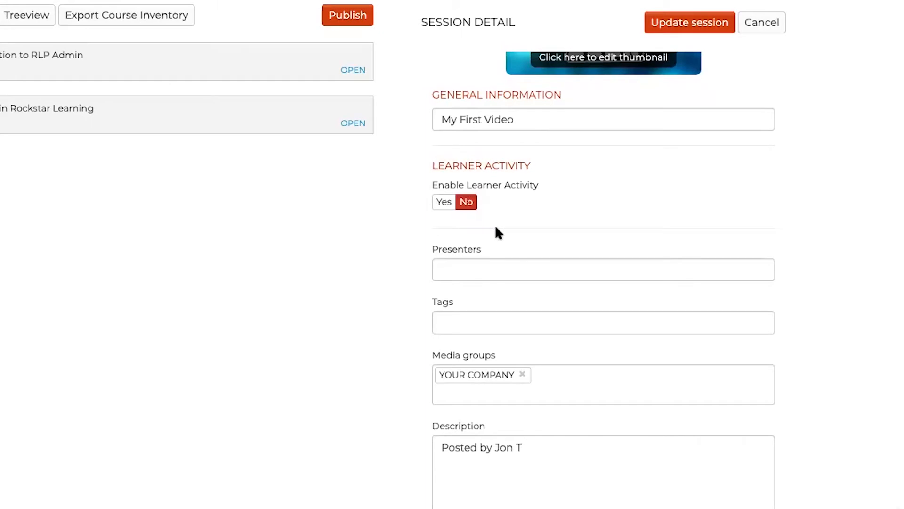
scroll(491, 236, "down", 1)
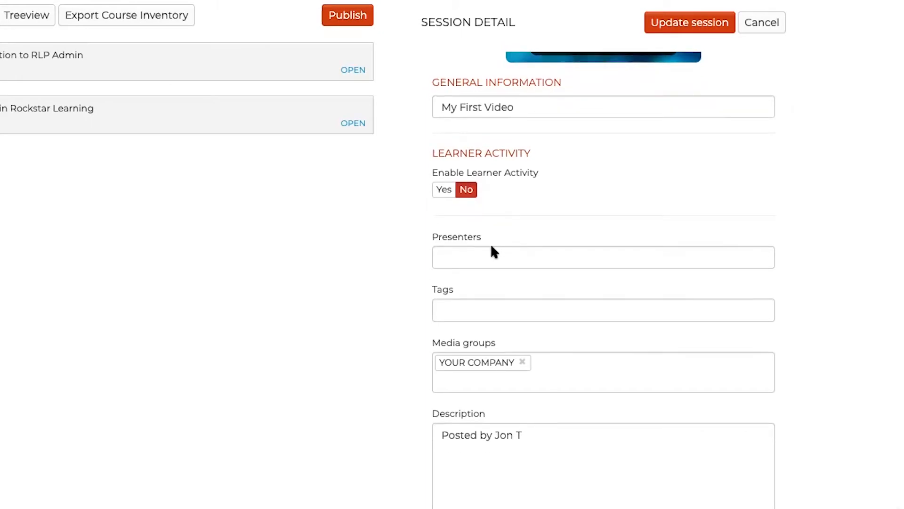
left_click(492, 249)
type("Jon Tota")
key("Tab")
type("Demo")
key("Tab")
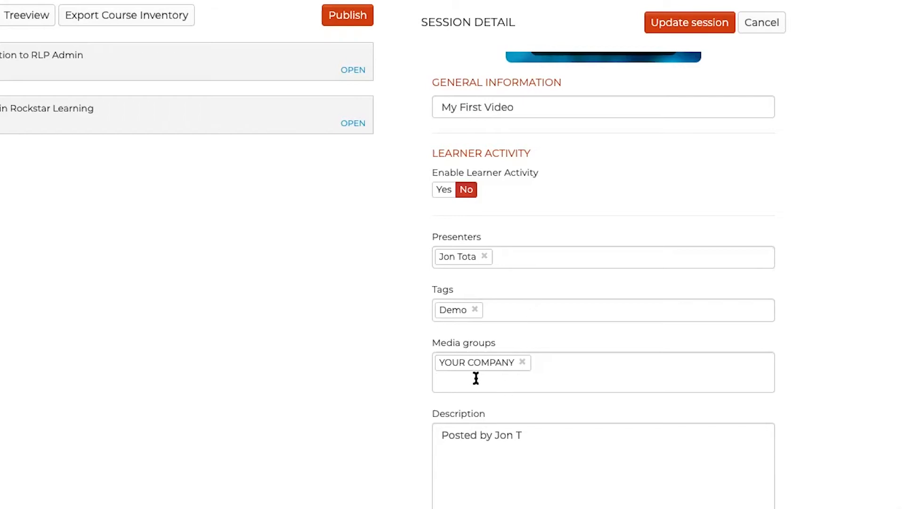
Step: Check the remaining My First Video settings, save the updated session and return to the library list
scroll(475, 377, "down", 2)
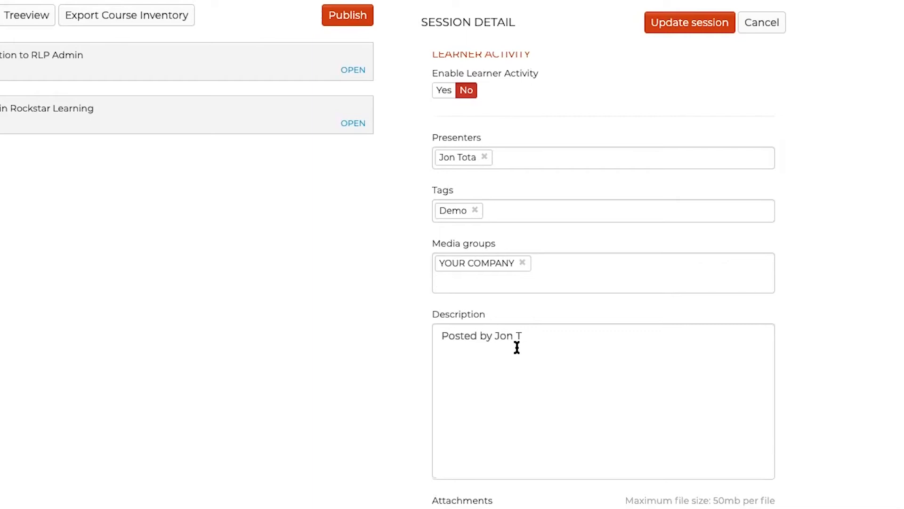
scroll(518, 348, "down", 15)
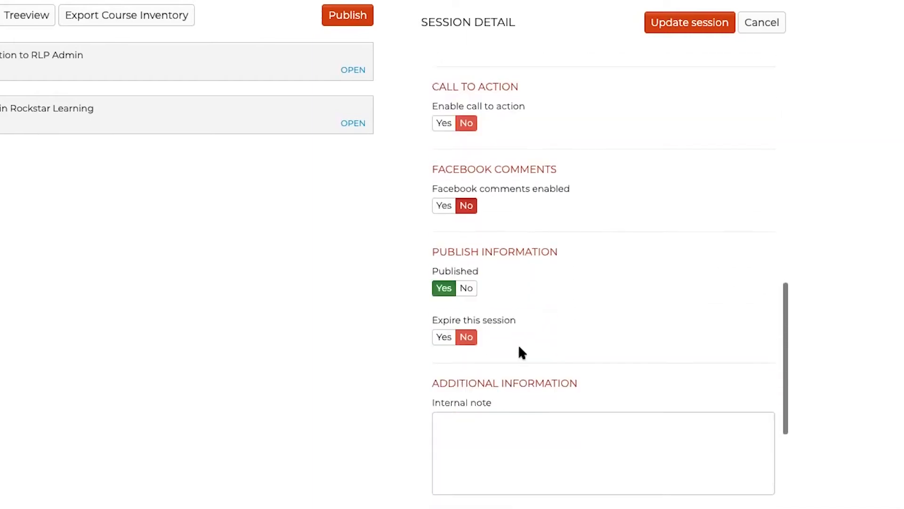
scroll(521, 351, "down", 2)
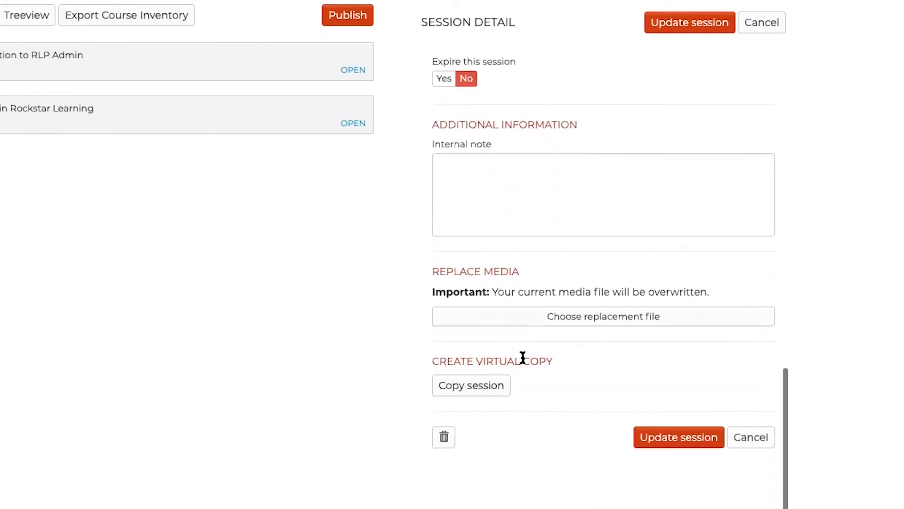
left_click(659, 441)
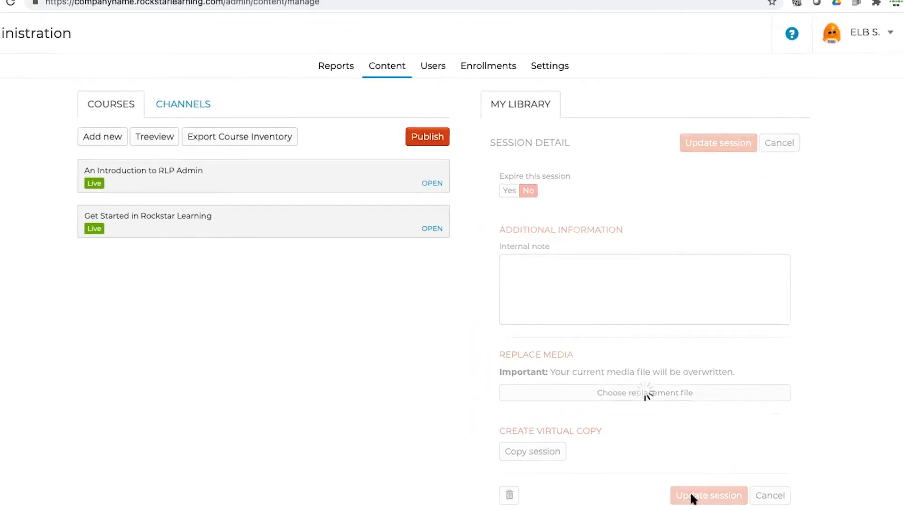
left_click(648, 313)
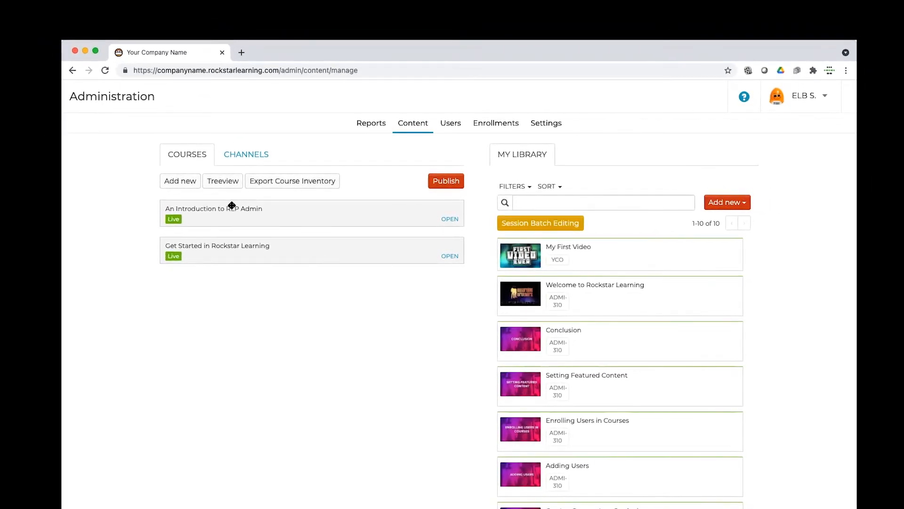
Step: Create a new course and enter "My First Course" as its title
left_click(181, 181)
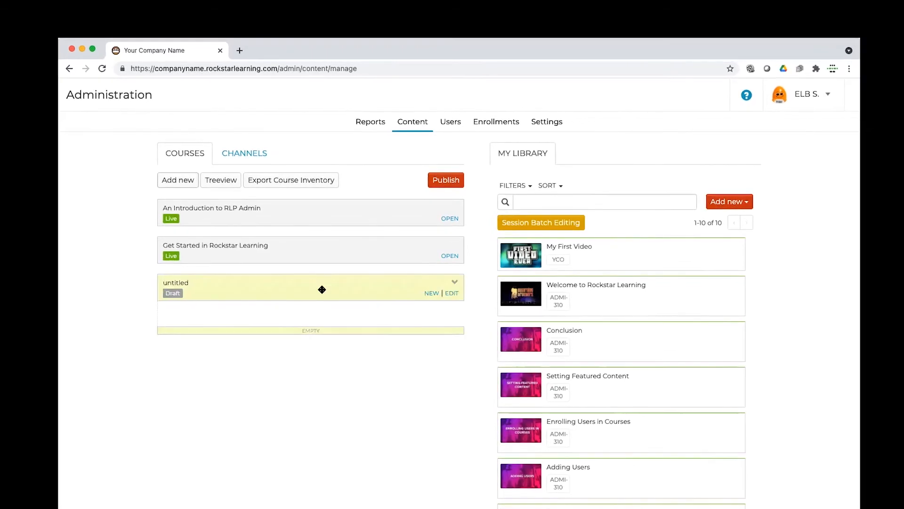
left_click(452, 293)
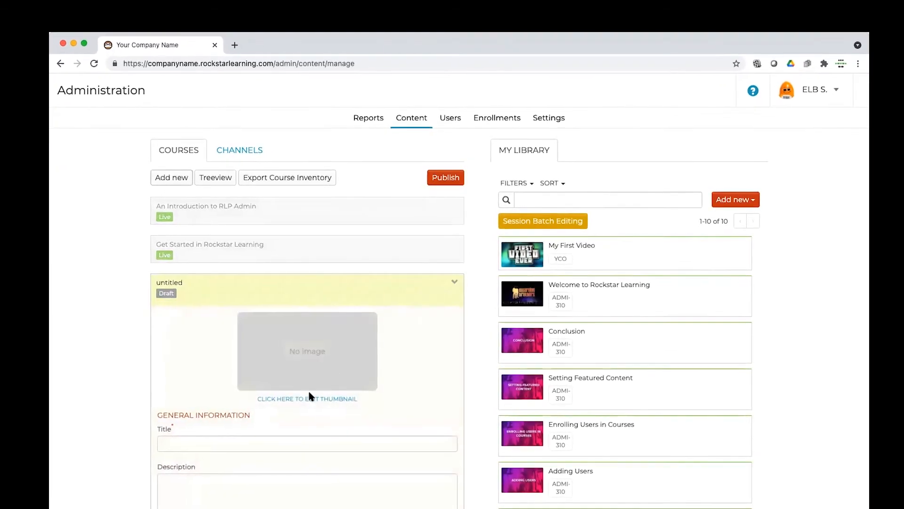
left_click(261, 441)
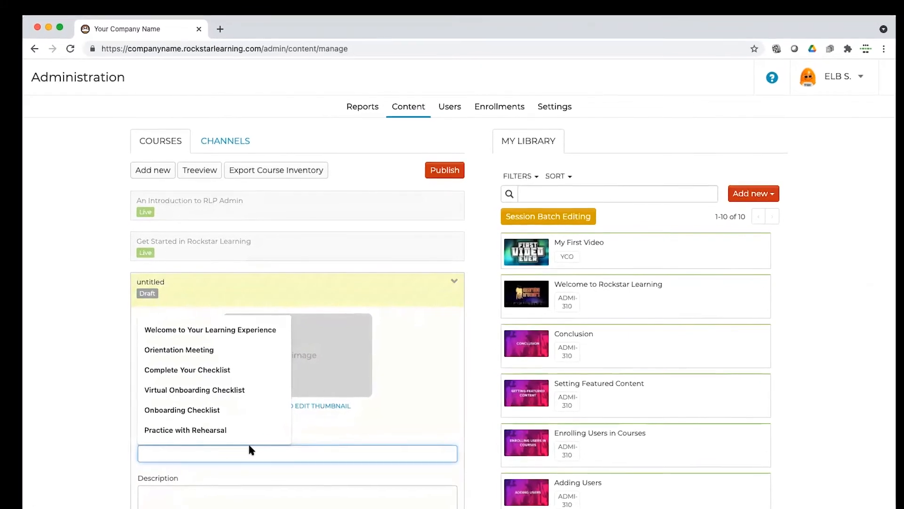
type("My First Course")
left_click(285, 505)
Step: Set the course to be published and save its settings, leaving enrollment, prerequisites and expiration off
scroll(285, 505, "down", 5)
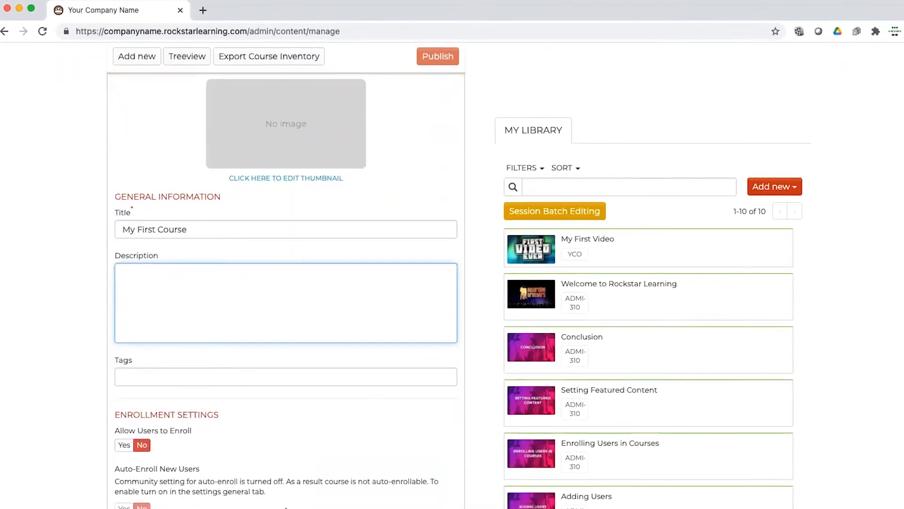
scroll(286, 499, "down", 5)
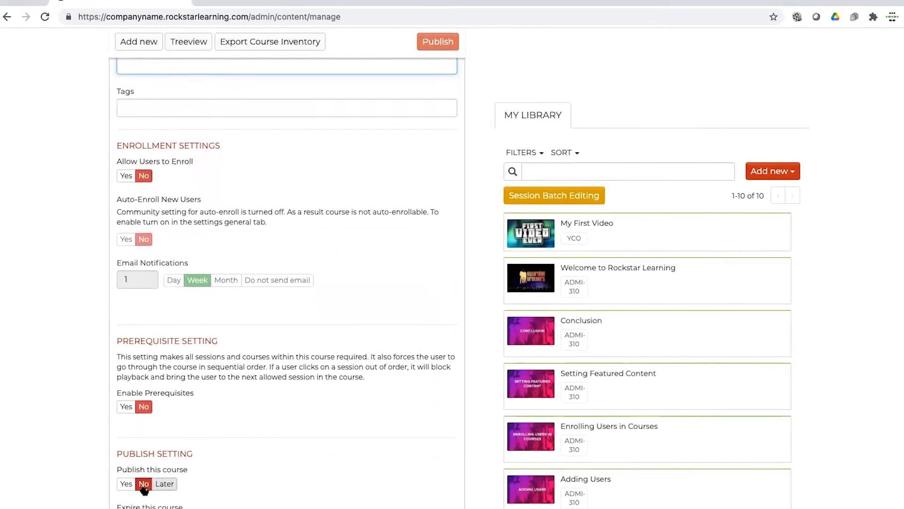
left_click(126, 484)
scroll(313, 434, "down", 3)
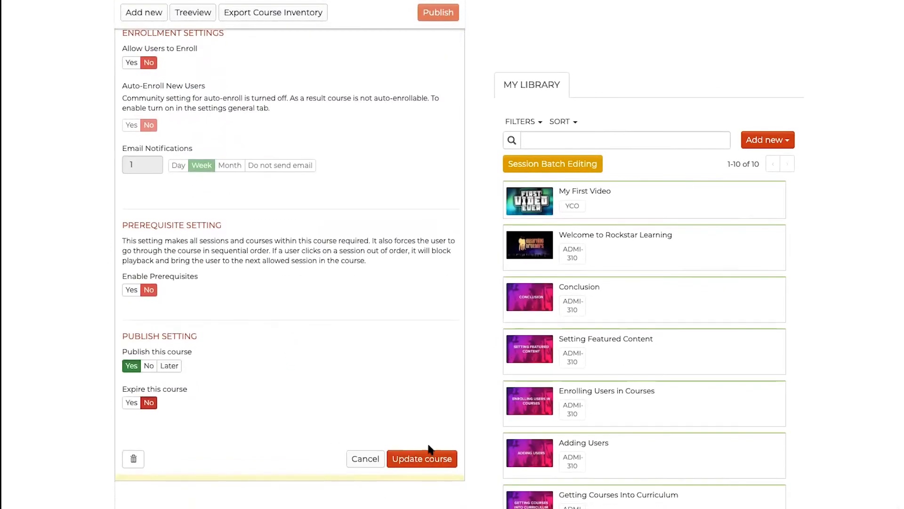
left_click(427, 454)
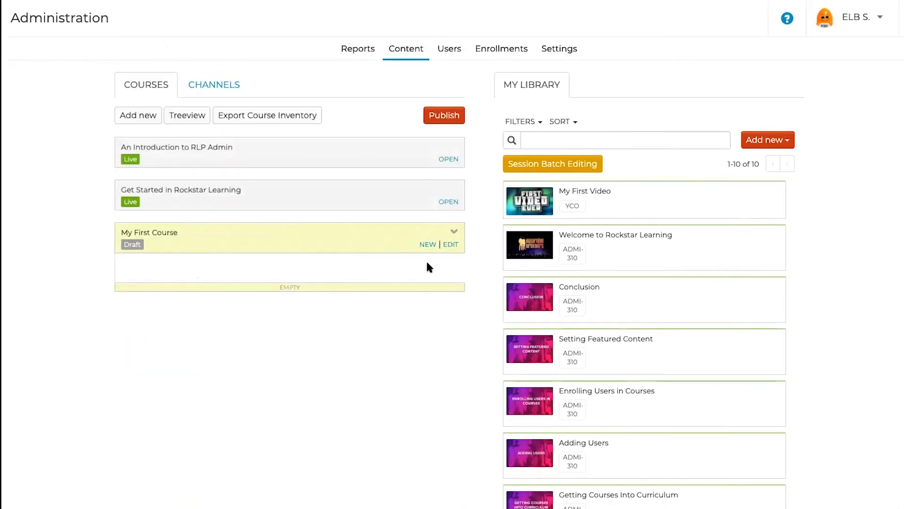
Step: Add My First Video to My First Course and set the course thumbnail to the pre-rendered "First Video Ever" image
left_click_drag(638, 197, 292, 269)
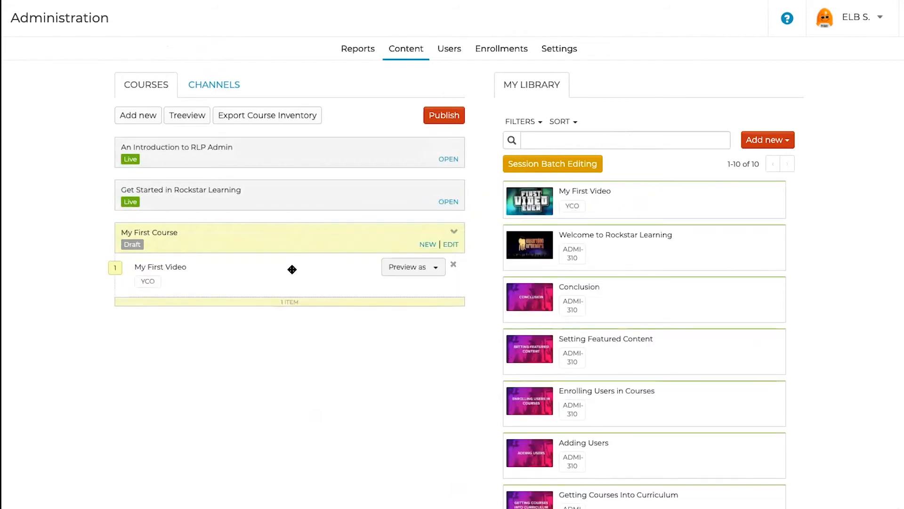
left_click(450, 244)
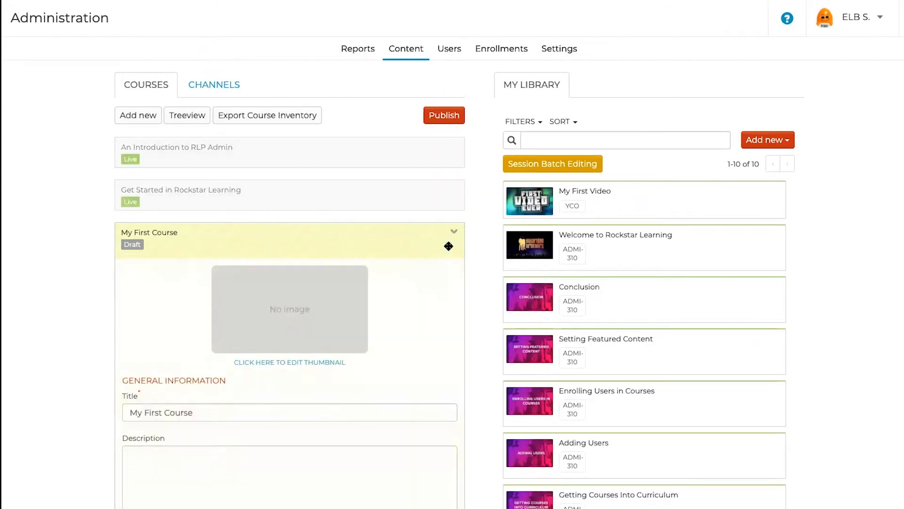
left_click(299, 362)
left_click(267, 294)
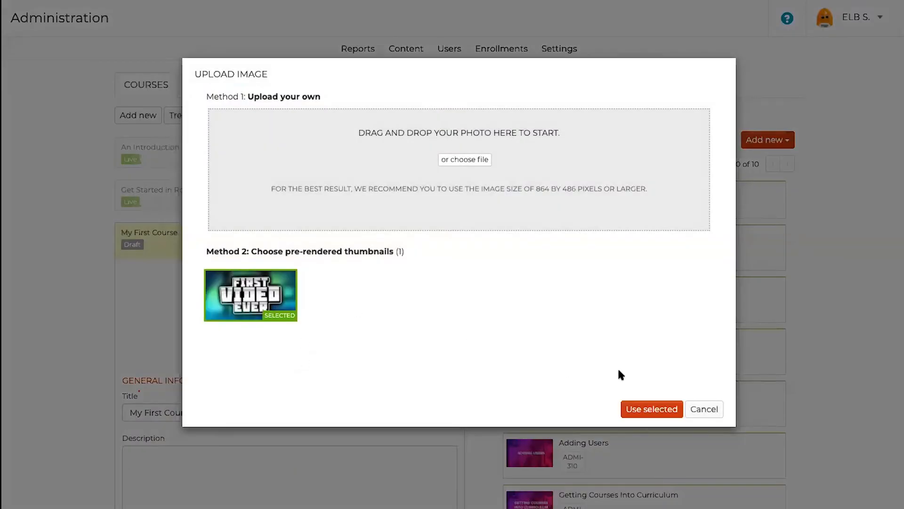
left_click(641, 409)
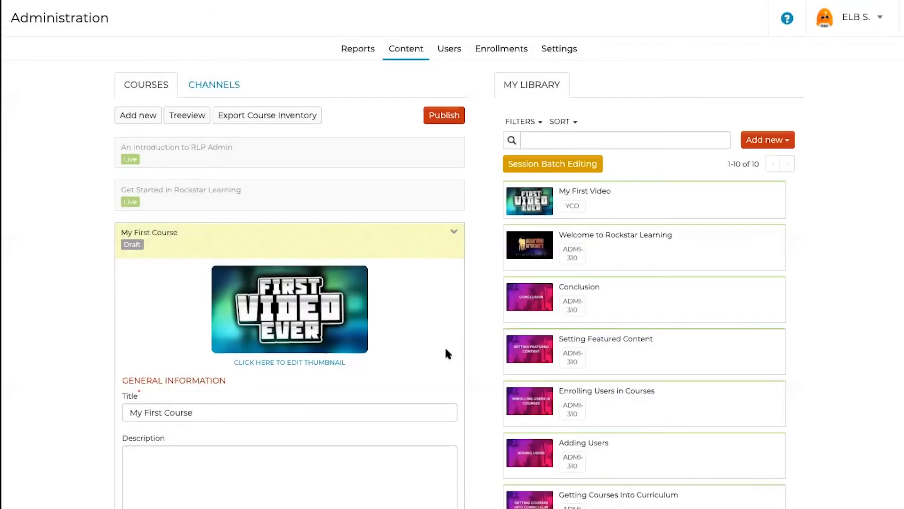
scroll(445, 346, "down", 10)
left_click(439, 314)
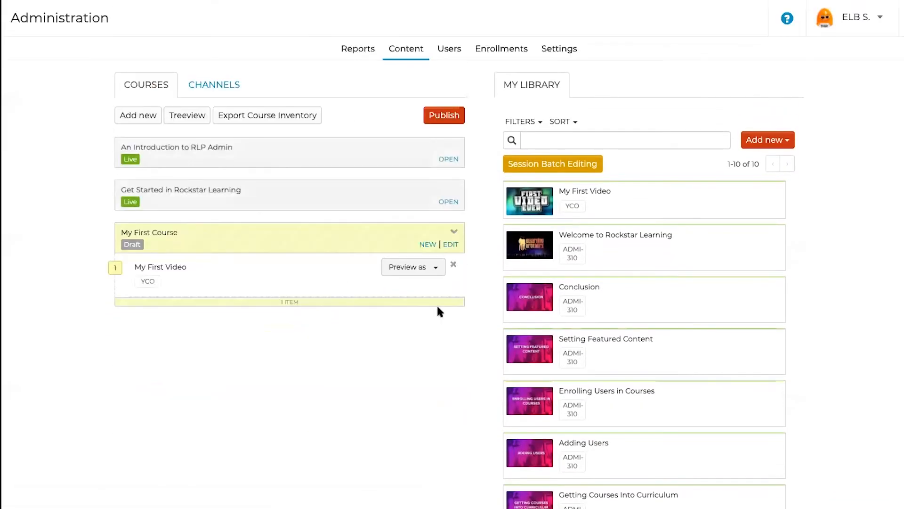
Step: Publish the updated course hierarchy so that My First Course goes live
left_click(444, 115)
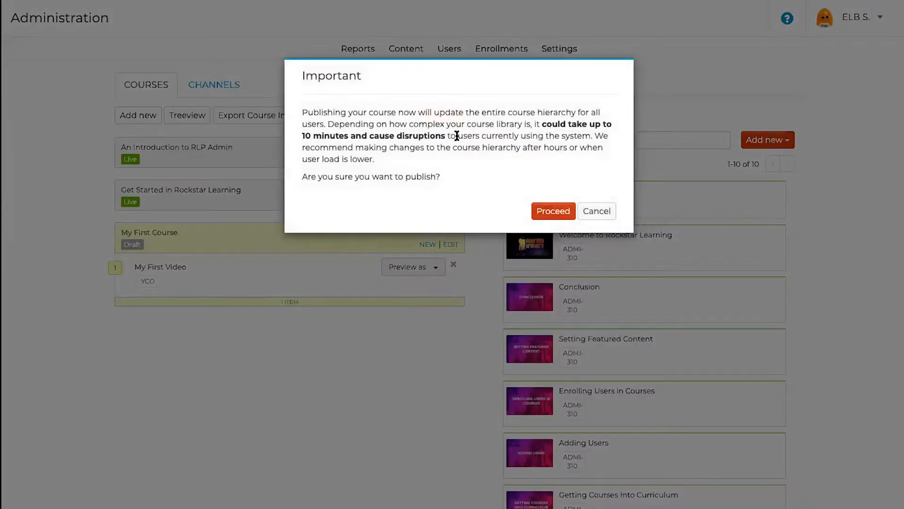
left_click(555, 213)
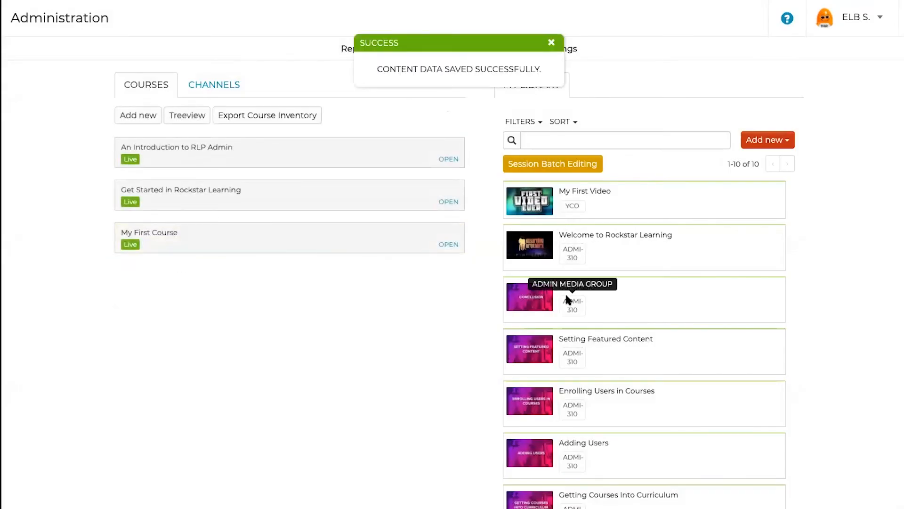
left_click(449, 245)
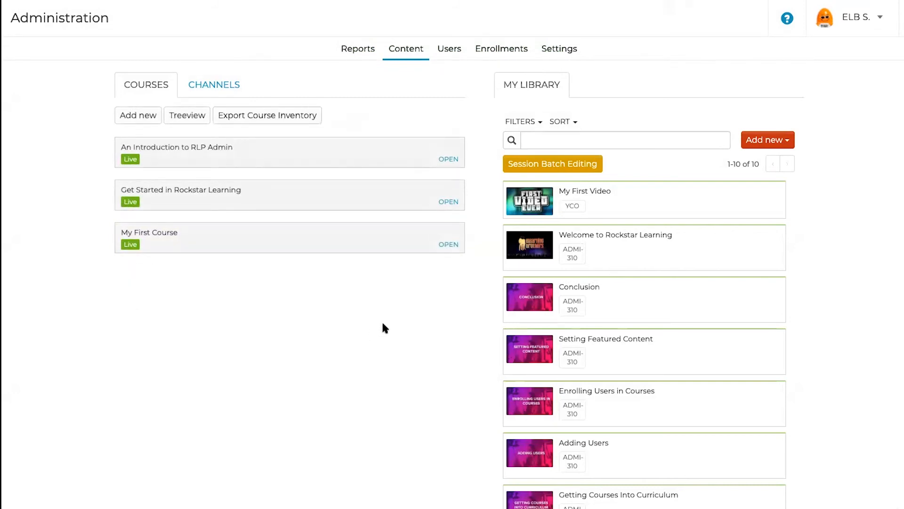
Step: Go to the learner's user page and open My First Course from the course list
left_click(877, 20)
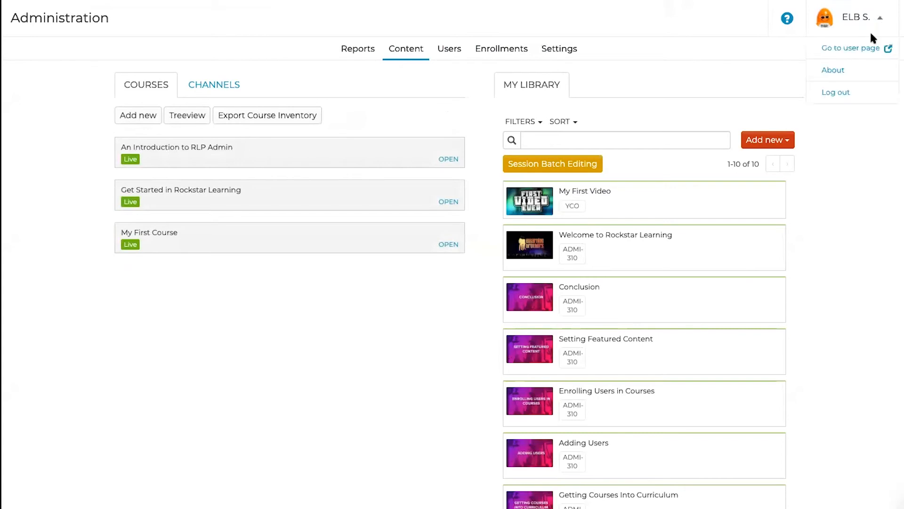
left_click(867, 52)
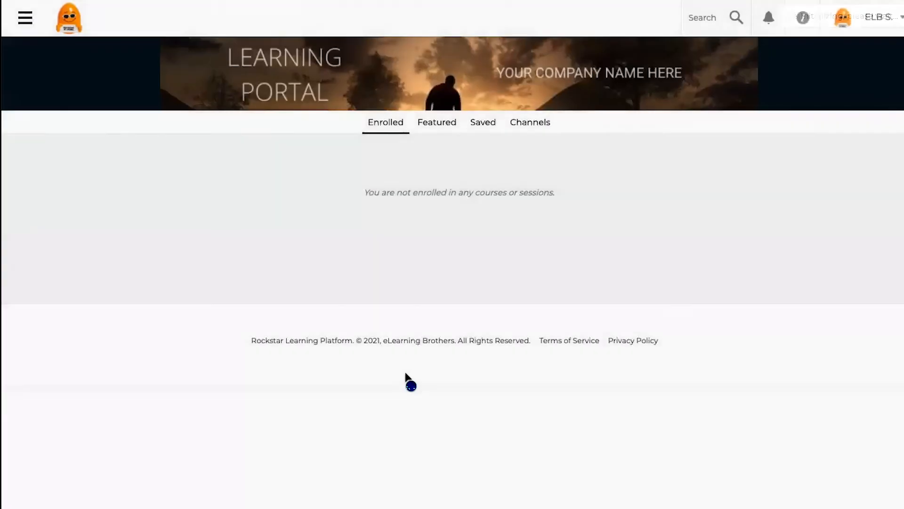
left_click(26, 19)
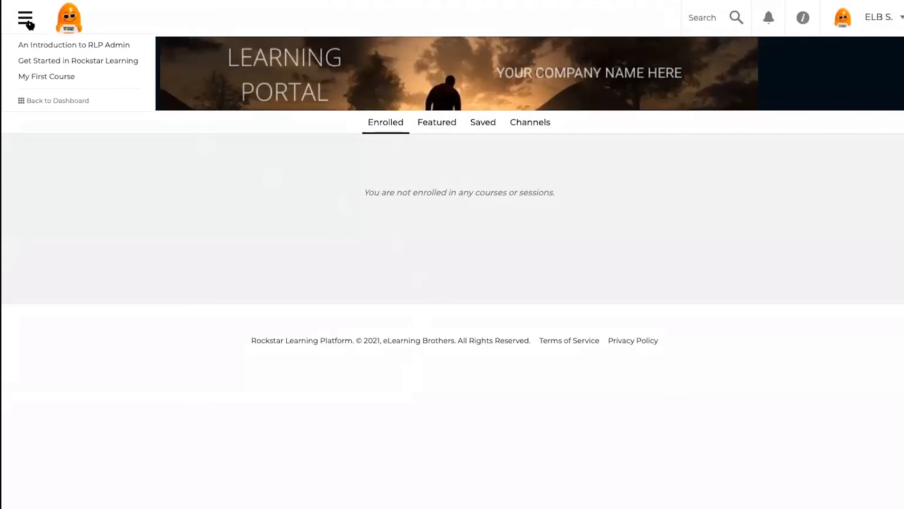
left_click(40, 80)
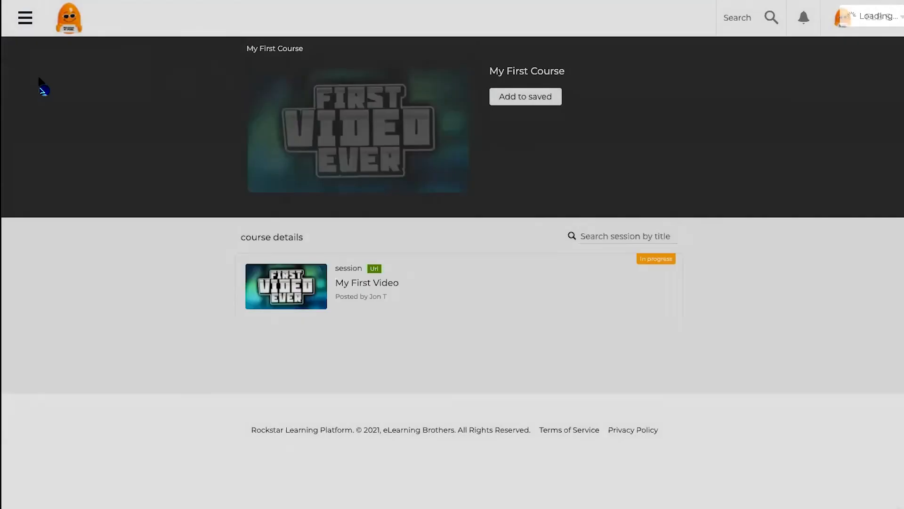
Step: Launch My First Video from the course, play it briefly, and return to the dashboard
left_click(292, 286)
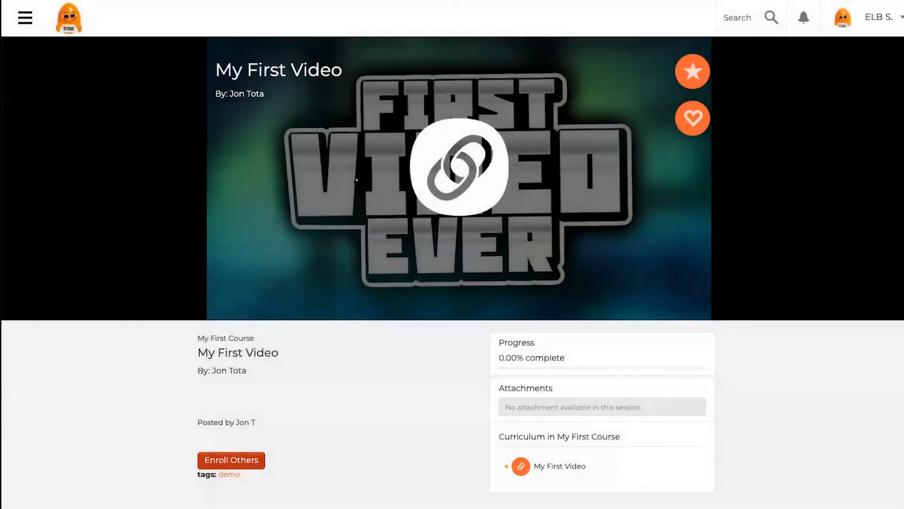
left_click(357, 180)
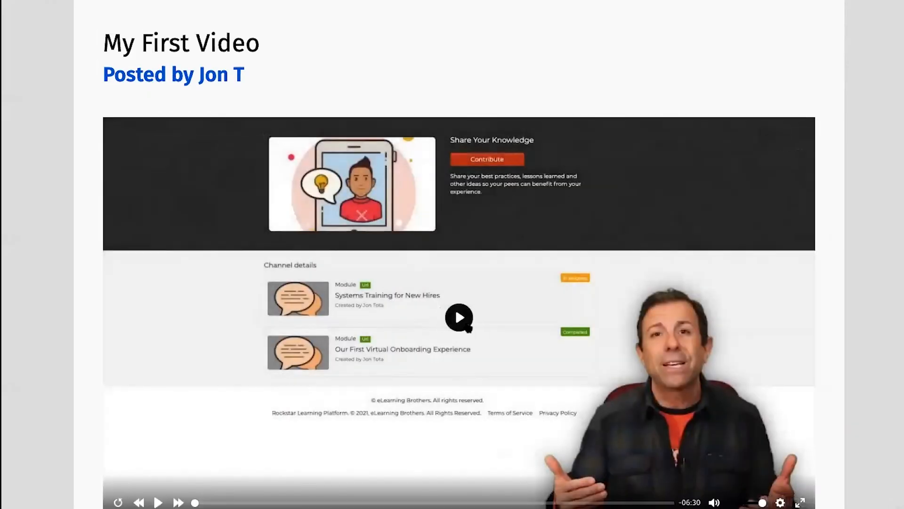
left_click(458, 317)
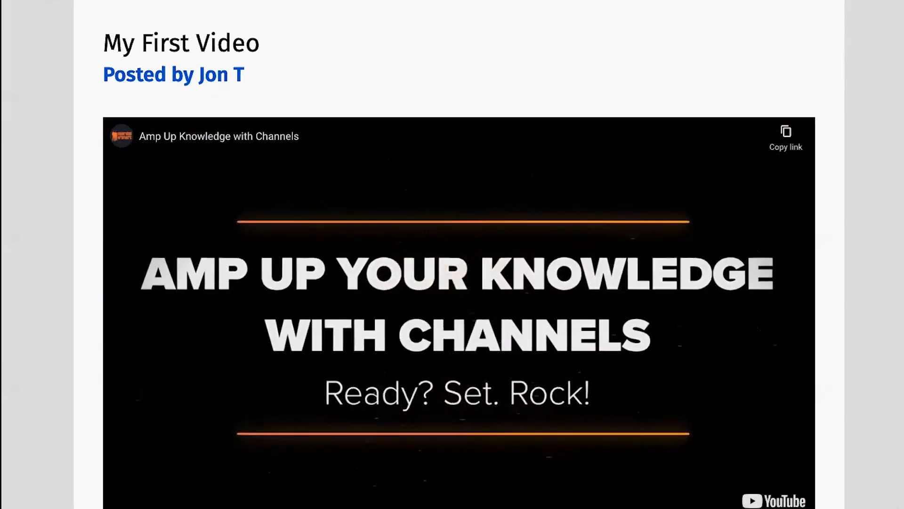
left_click(166, 481)
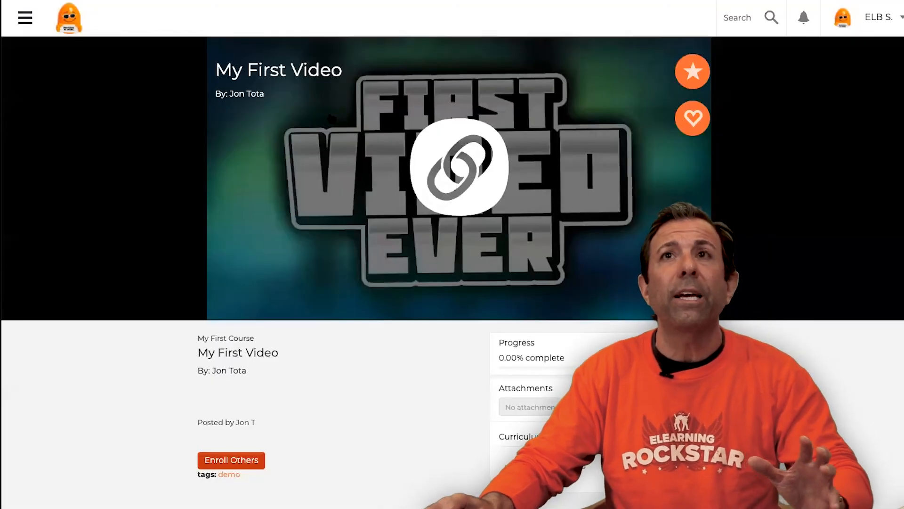
left_click(78, 19)
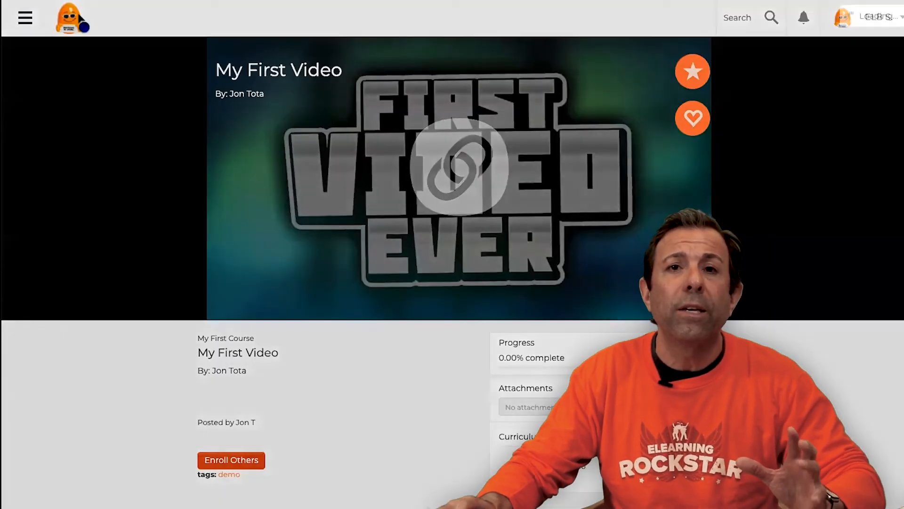